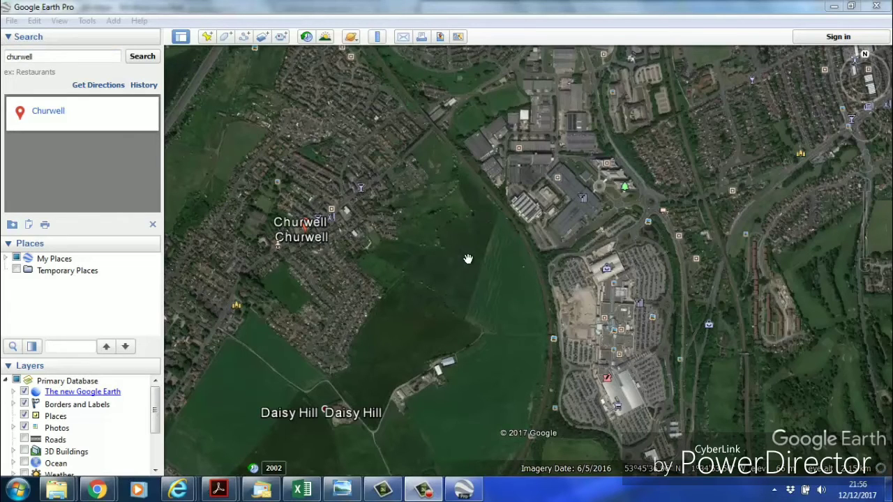
Step: Add an image overlay named Churwell Tithe Map, using the image file Churwell Tithe Map.jpg
{"action": "left_click", "coordinate": [263, 37]}
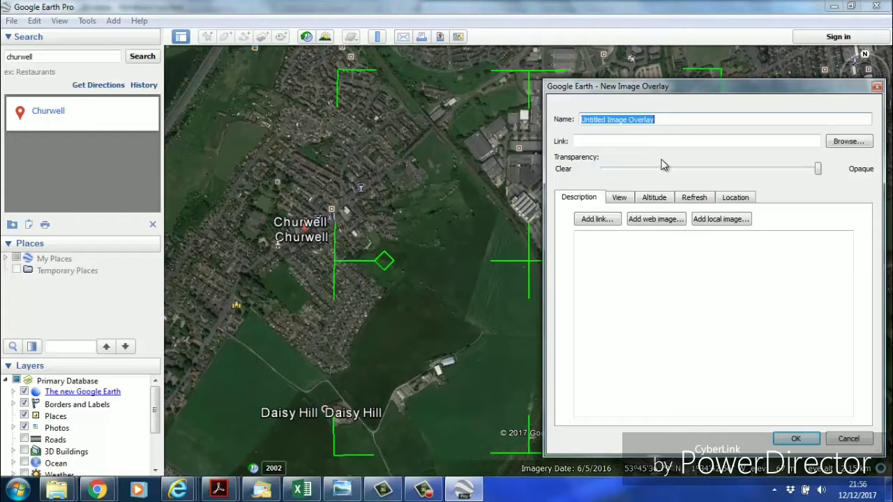
{"action": "type", "text": "Churwell Tithe Map"}
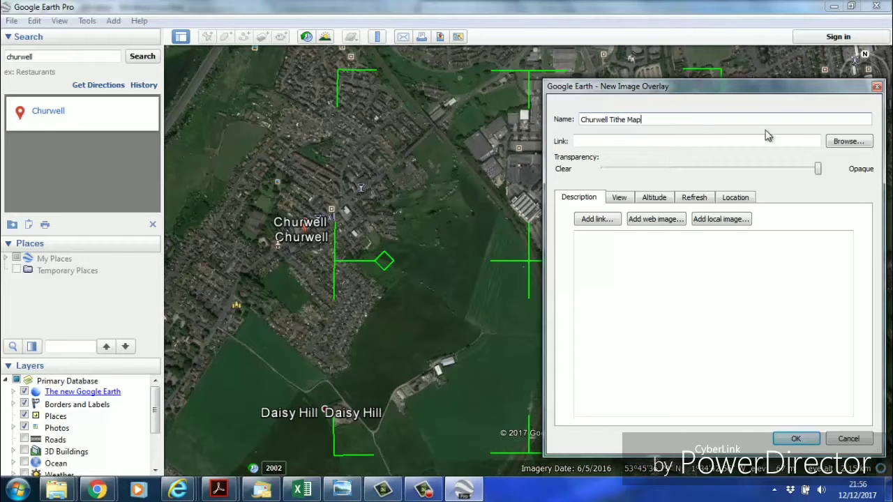
{"action": "left_click", "coordinate": [851, 143]}
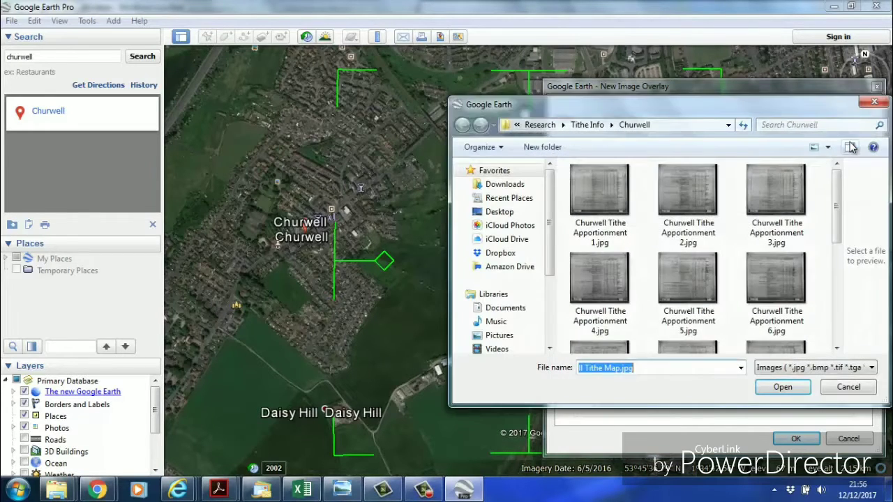
{"action": "scroll", "coordinate": [837, 274], "scroll_direction": "down", "scroll_amount": 5}
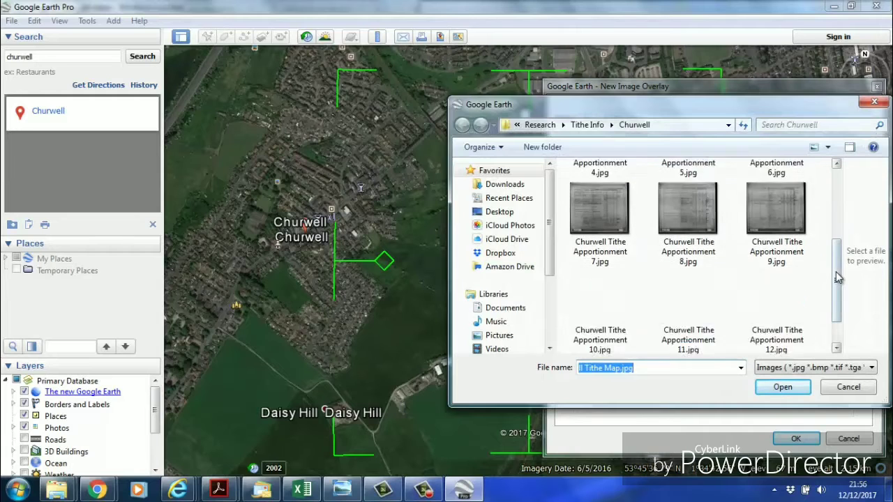
{"action": "left_click", "coordinate": [614, 324]}
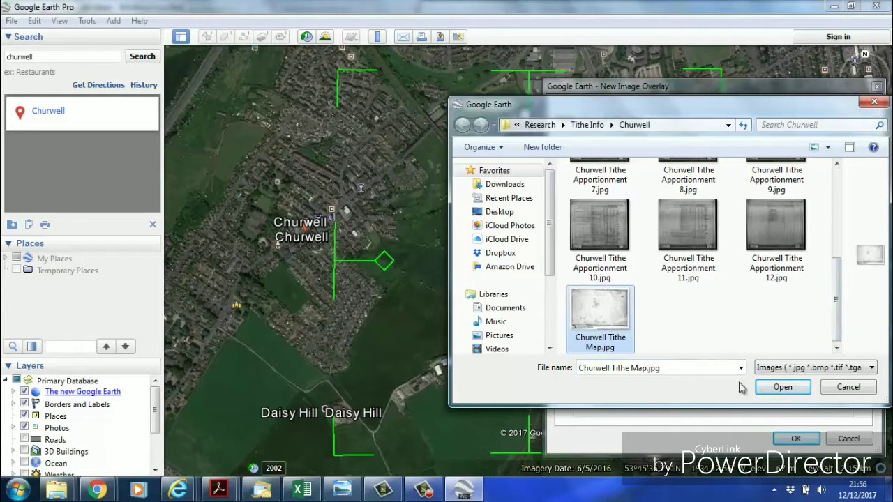
{"action": "left_click", "coordinate": [783, 387]}
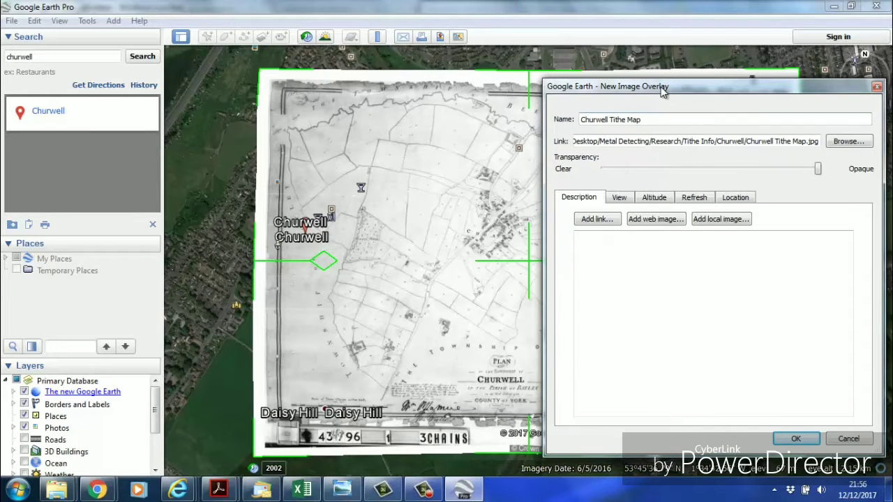
Step: Narrow the overlay slightly from its east edge, shift it slightly west and rotate it a few degrees clockwise
{"action": "left_click_drag", "start_coordinate": [662, 88], "coordinate": [648, 473]}
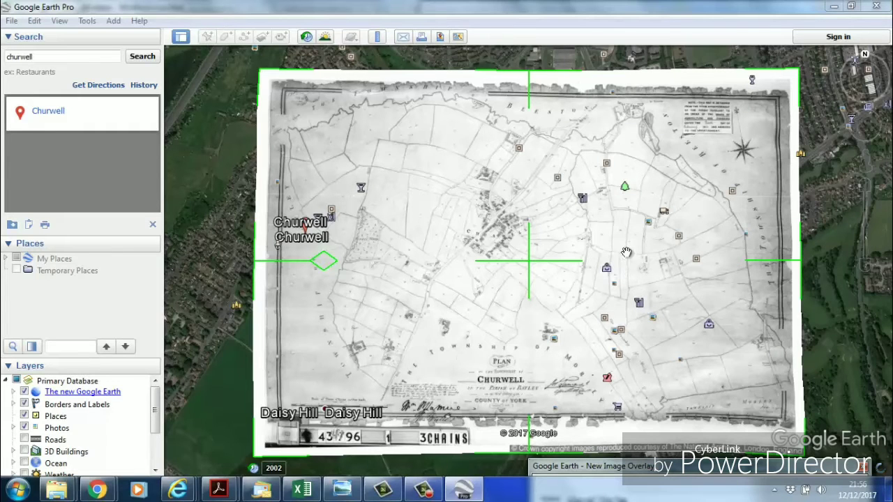
{"action": "mouse_move", "coordinate": [804, 272]}
{"action": "left_mouse_down"}
{"action": "mouse_move", "coordinate": [787, 271]}
{"action": "mouse_move", "coordinate": [814, 279]}
{"action": "mouse_move", "coordinate": [779, 279]}
{"action": "mouse_move", "coordinate": [797, 280]}
{"action": "left_mouse_up"}
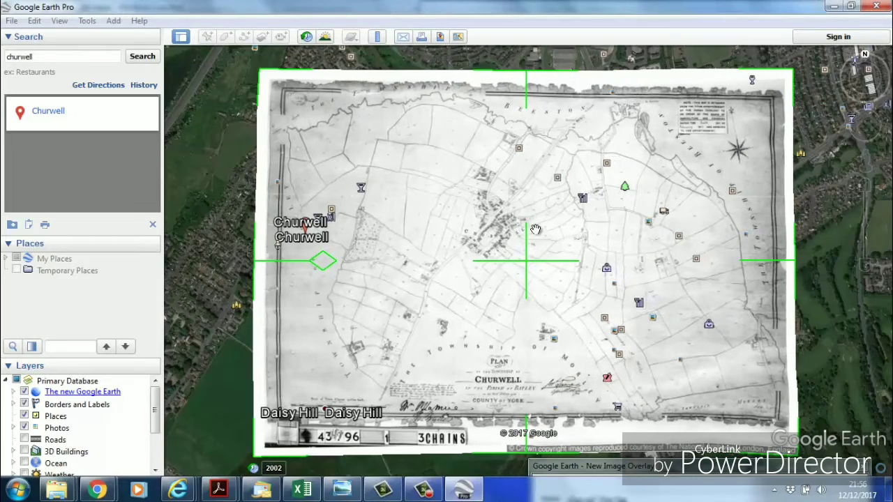
{"action": "mouse_move", "coordinate": [520, 263]}
{"action": "left_mouse_down"}
{"action": "mouse_move", "coordinate": [461, 224]}
{"action": "mouse_move", "coordinate": [514, 299]}
{"action": "mouse_move", "coordinate": [515, 260]}
{"action": "left_mouse_up"}
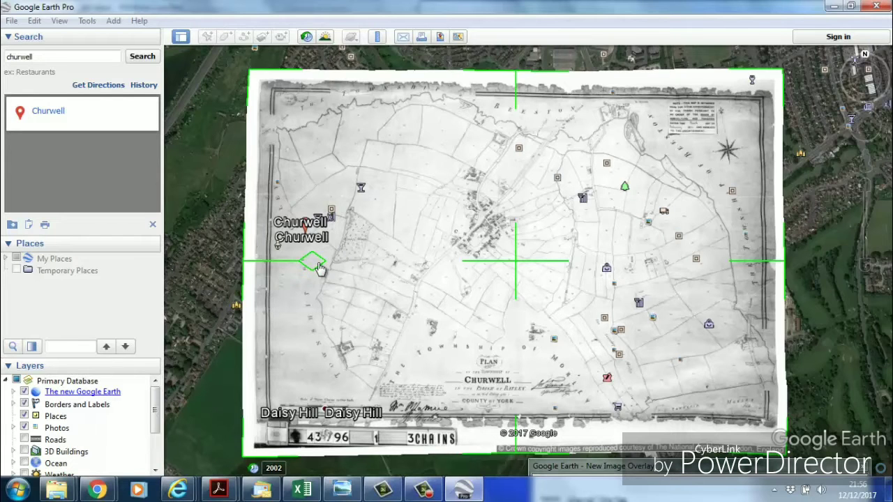
{"action": "left_click_drag", "start_coordinate": [317, 268], "coordinate": [316, 227]}
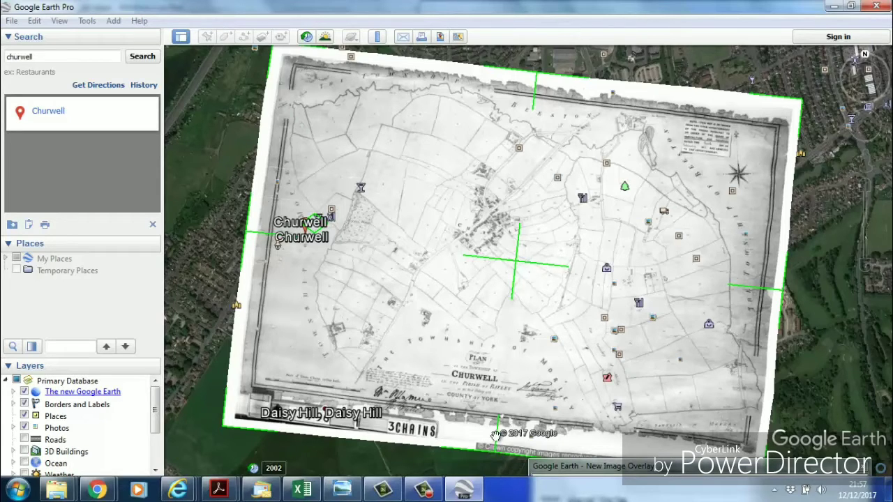
Step: Make the overlay about half transparent and shift it southwest until the map's village lies over modern Churwell
{"action": "left_click_drag", "start_coordinate": [495, 437], "coordinate": [454, 427]}
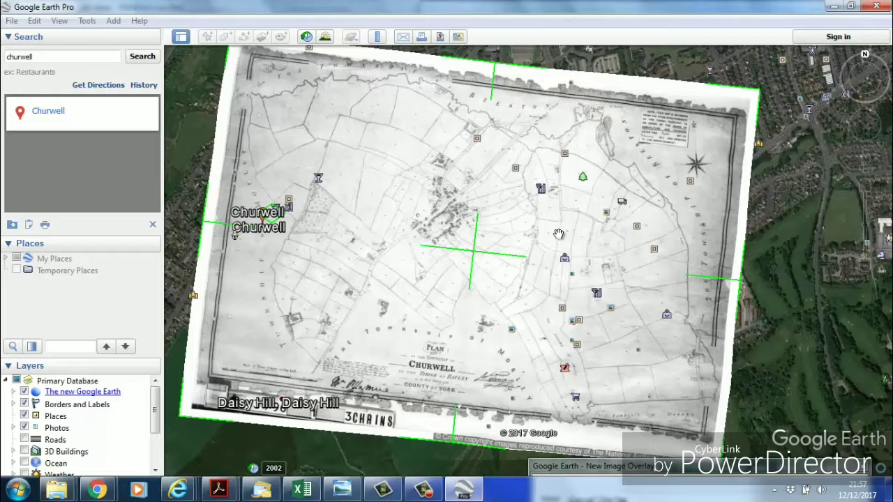
{"action": "left_click_drag", "start_coordinate": [768, 467], "coordinate": [780, 164]}
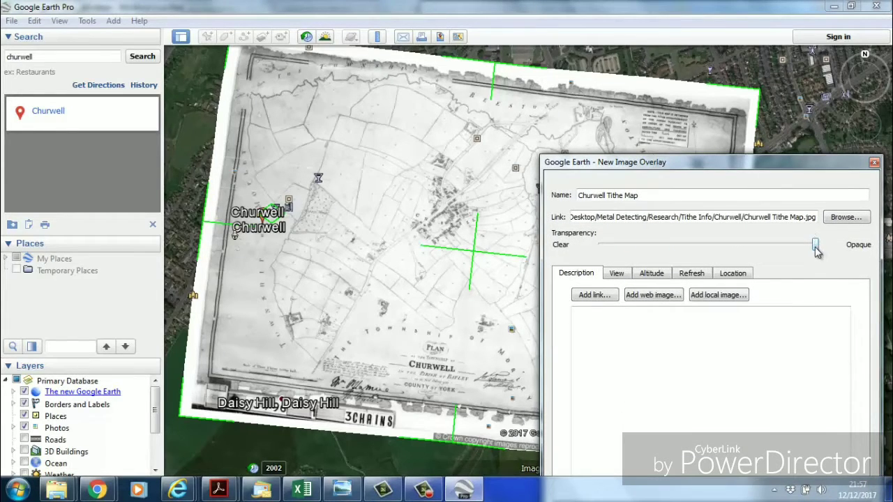
{"action": "left_click_drag", "start_coordinate": [816, 250], "coordinate": [793, 264]}
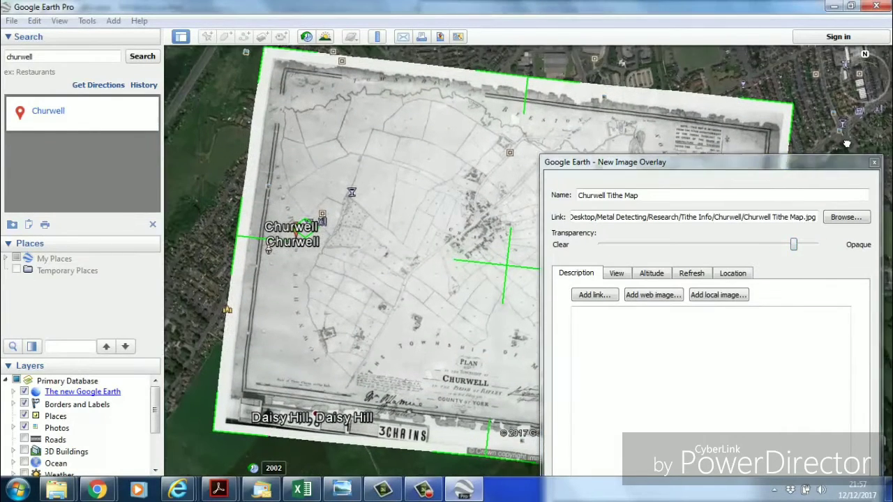
{"action": "left_click_drag", "start_coordinate": [472, 256], "coordinate": [409, 256]}
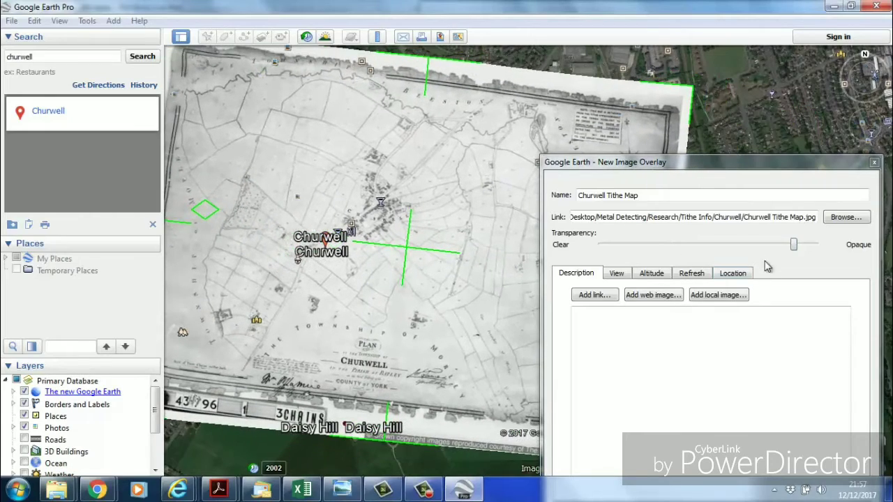
{"action": "left_click_drag", "start_coordinate": [794, 246], "coordinate": [706, 272]}
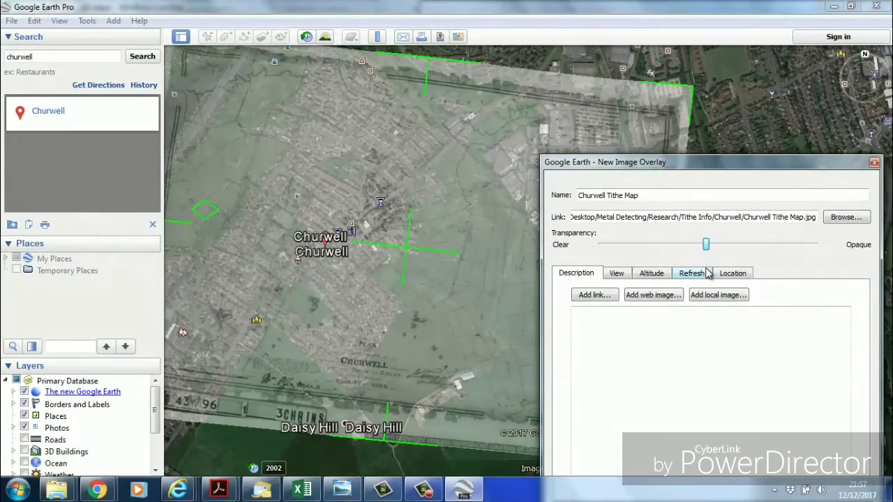
{"action": "left_click_drag", "start_coordinate": [493, 212], "coordinate": [475, 218]}
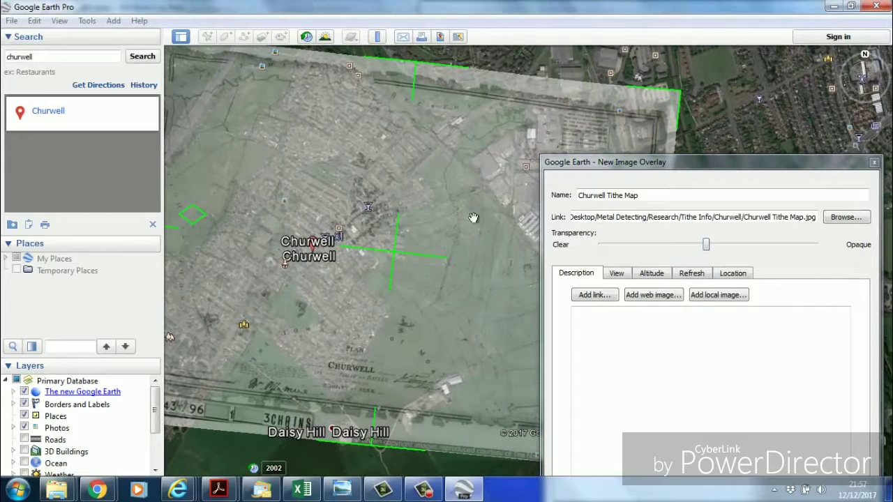
{"action": "left_click_drag", "start_coordinate": [396, 258], "coordinate": [383, 267]}
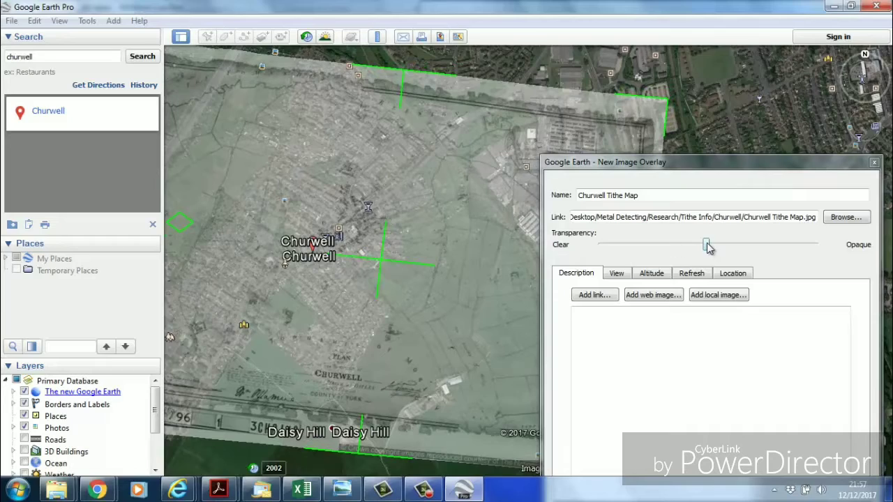
Step: Make the overlay about two-thirds opaque, stretching its east edge outward and nudging it southwest to refine the alignment
{"action": "left_click_drag", "start_coordinate": [708, 248], "coordinate": [759, 245]}
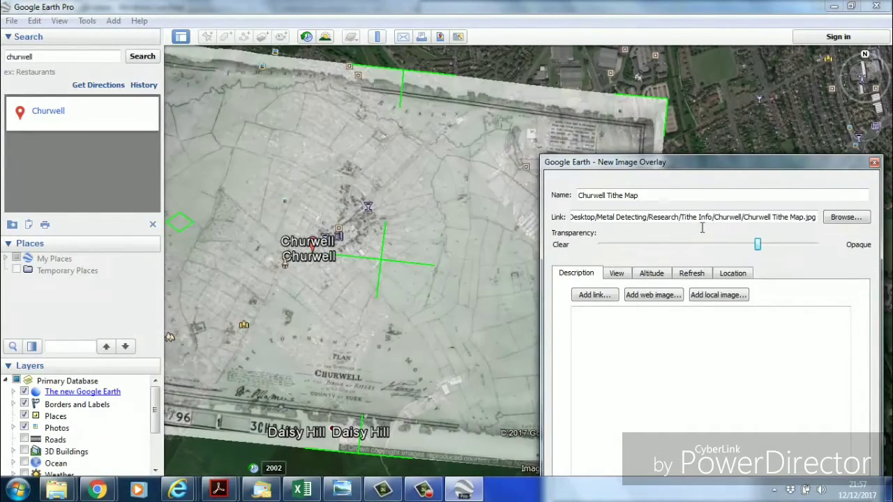
{"action": "left_click_drag", "start_coordinate": [732, 165], "coordinate": [435, 256]}
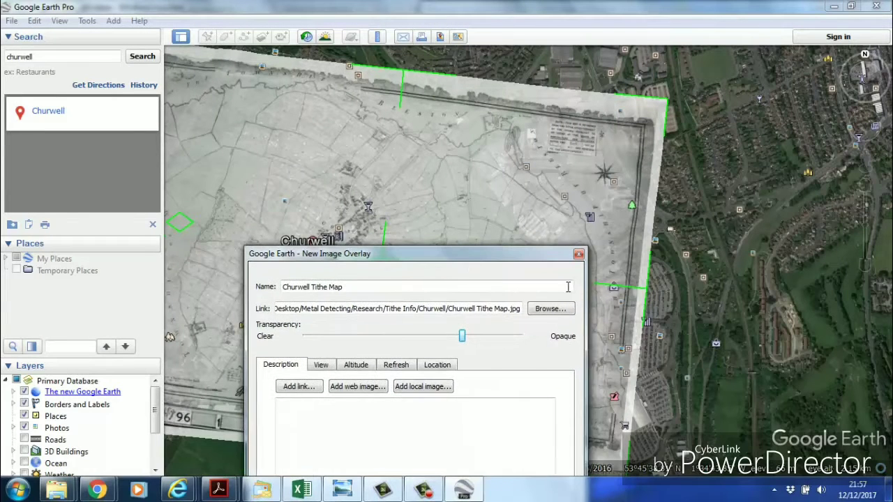
{"action": "left_click_drag", "start_coordinate": [647, 309], "coordinate": [680, 312]}
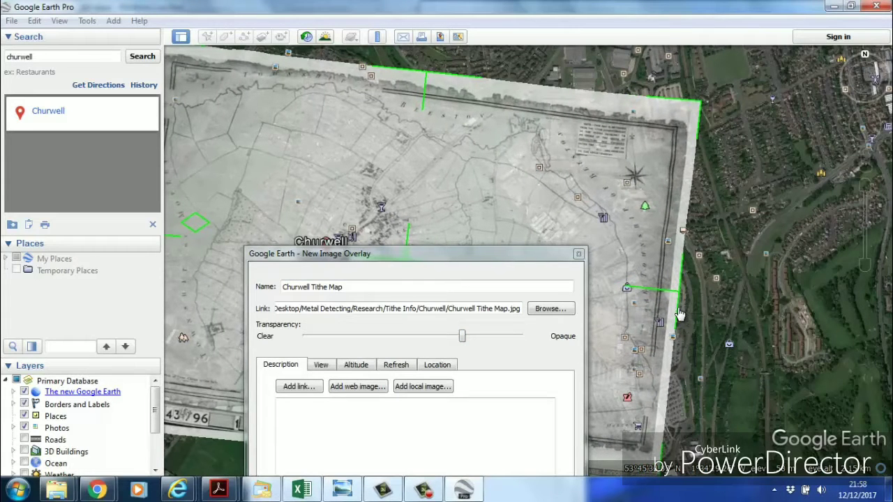
{"action": "left_click_drag", "start_coordinate": [478, 264], "coordinate": [743, 152]}
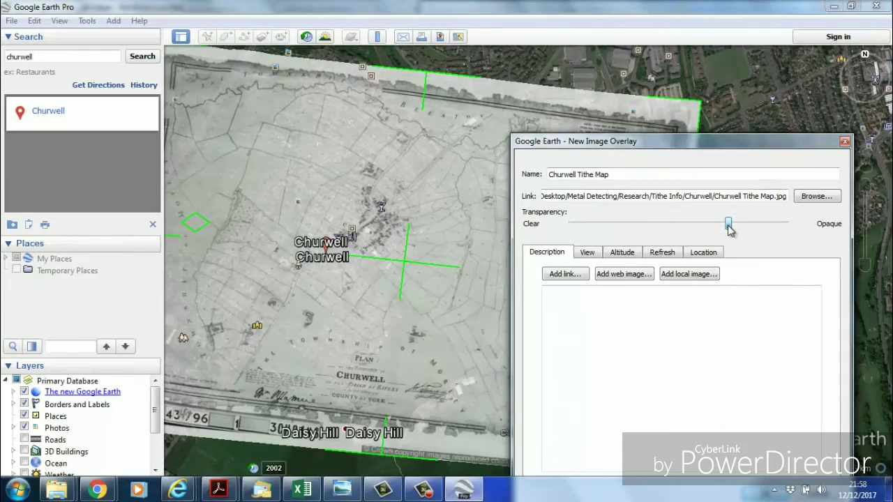
{"action": "left_click_drag", "start_coordinate": [728, 224], "coordinate": [718, 256]}
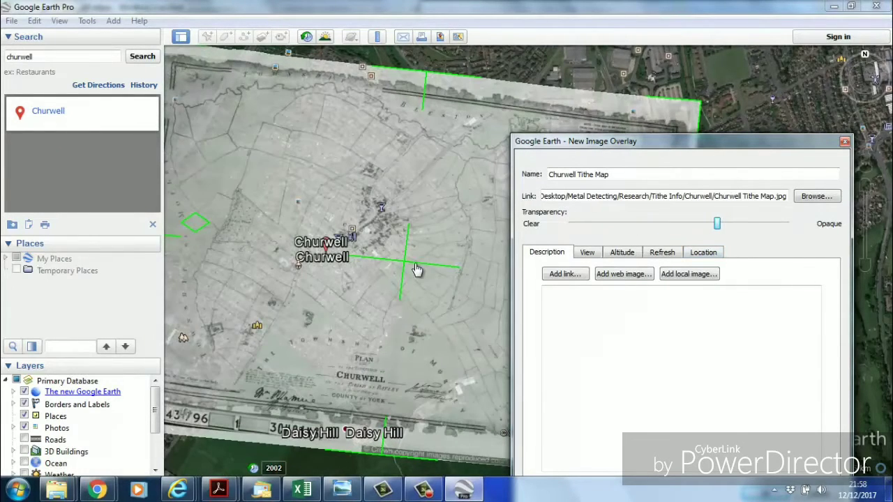
{"action": "left_click_drag", "start_coordinate": [406, 269], "coordinate": [400, 273]}
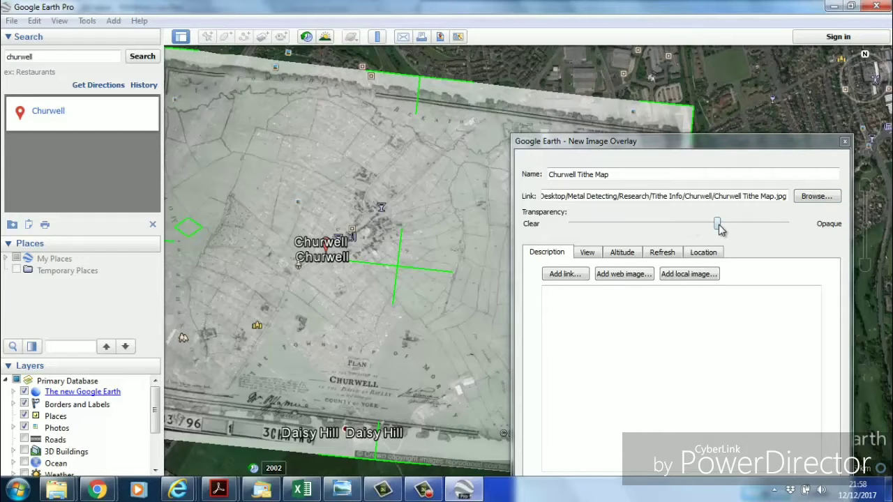
Step: Fade the overlay to compare its alignment with the satellite imagery, and bring it back to nearly opaque
{"action": "left_click_drag", "start_coordinate": [719, 226], "coordinate": [665, 230]}
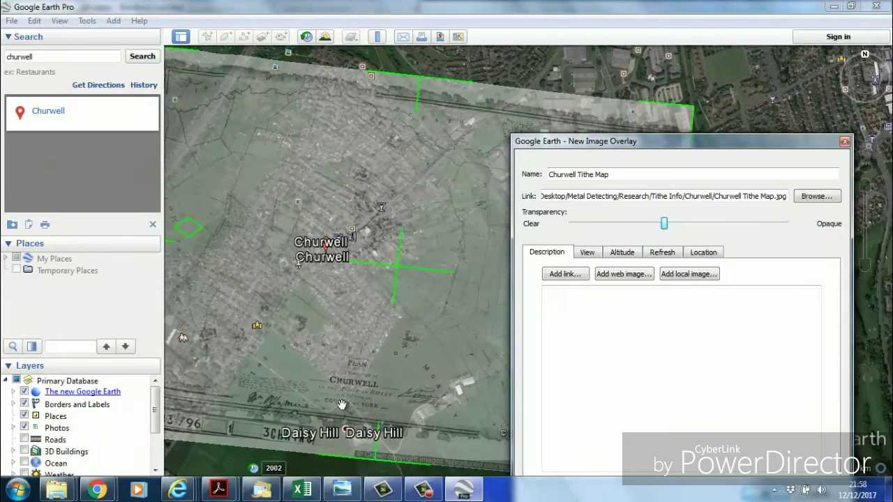
{"action": "left_click_drag", "start_coordinate": [225, 454], "coordinate": [325, 456]}
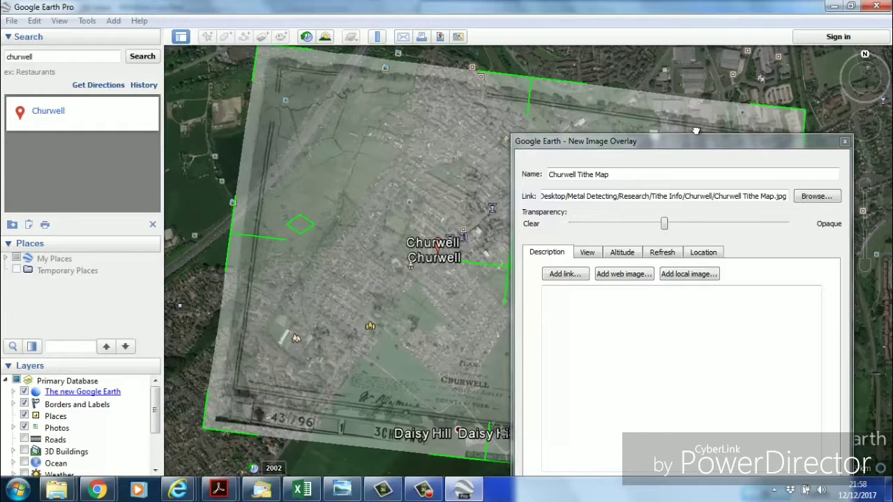
{"action": "left_click_drag", "start_coordinate": [703, 150], "coordinate": [677, 328]}
{"action": "left_click_drag", "start_coordinate": [640, 404], "coordinate": [734, 407]}
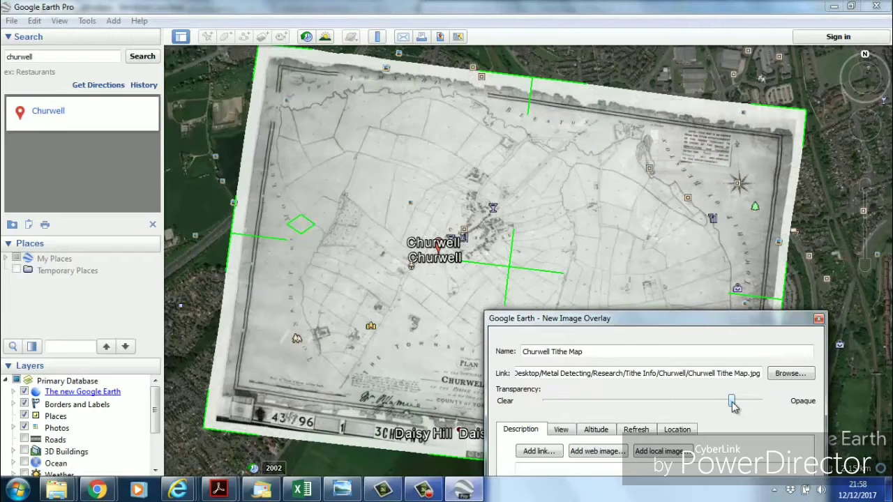
Step: Enter "Churwell Tithe Map Overlay 1" as the overlay's description
{"action": "left_click_drag", "start_coordinate": [764, 326], "coordinate": [759, 226]}
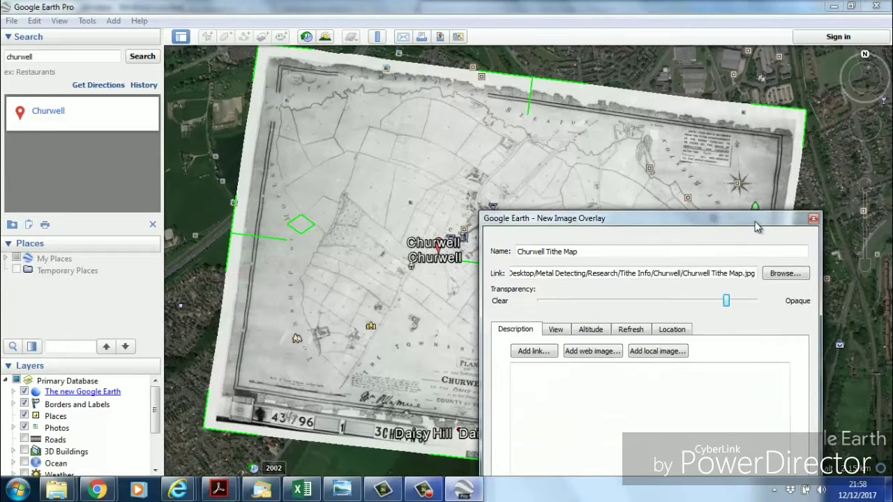
{"action": "left_click", "coordinate": [617, 407]}
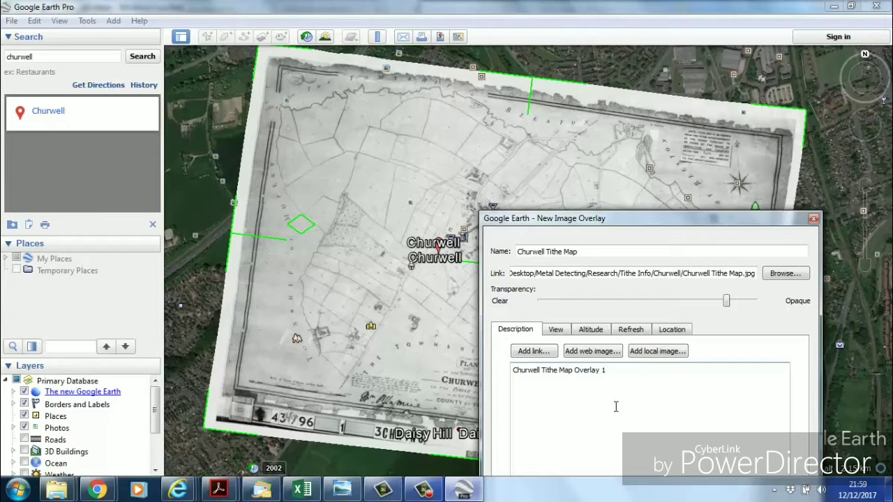
Step: Set the overlay to about two-thirds opaque so the imagery shows through, and save the new overlay
{"action": "left_click_drag", "start_coordinate": [762, 220], "coordinate": [760, 255]}
{"action": "left_click_drag", "start_coordinate": [663, 253], "coordinate": [659, 172]}
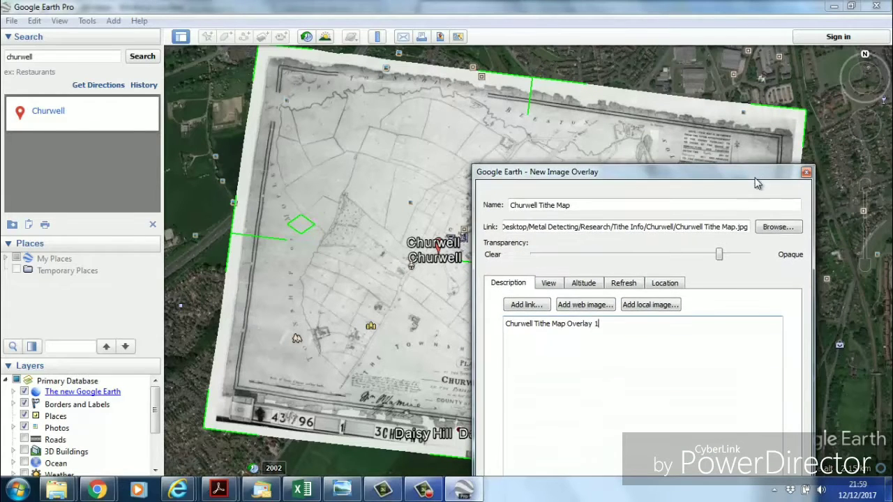
{"action": "left_click_drag", "start_coordinate": [719, 255], "coordinate": [686, 262]}
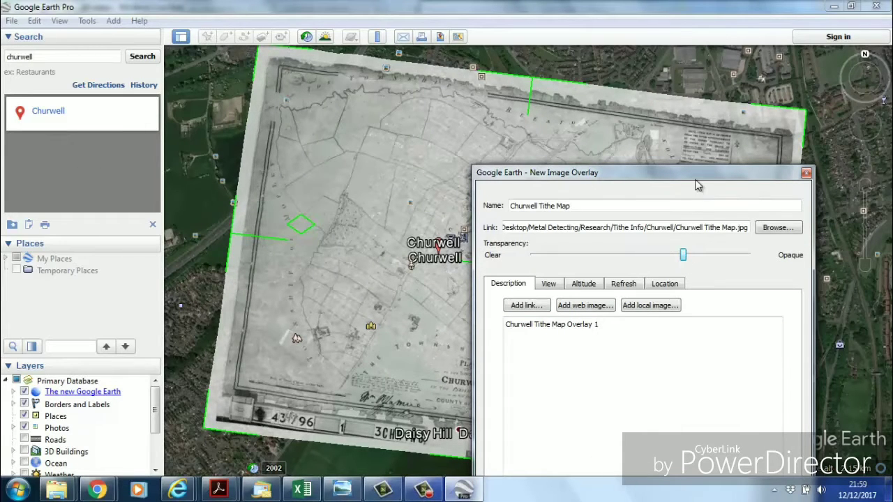
{"action": "left_click_drag", "start_coordinate": [697, 185], "coordinate": [702, 262]}
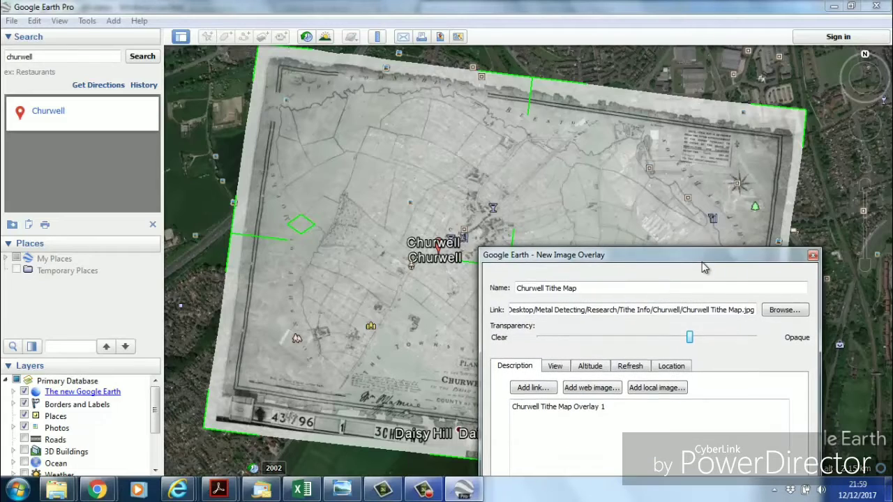
{"action": "left_click_drag", "start_coordinate": [692, 337], "coordinate": [682, 340]}
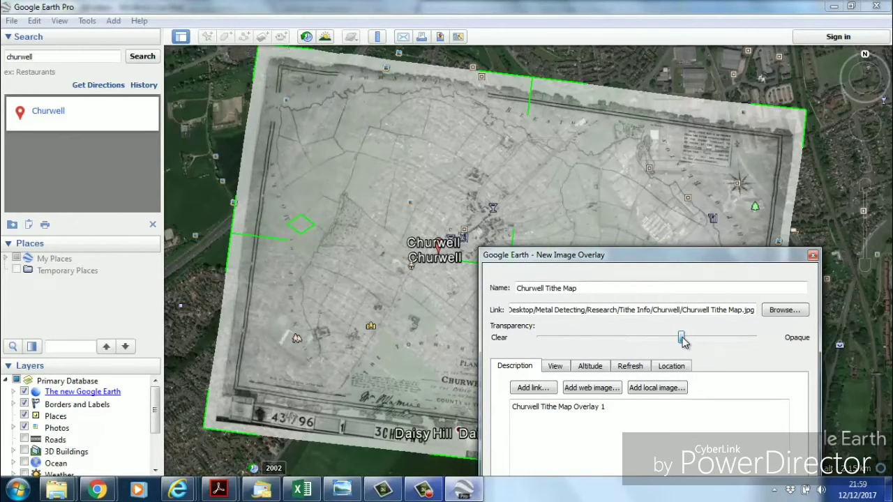
{"action": "left_click_drag", "start_coordinate": [702, 255], "coordinate": [686, 266]}
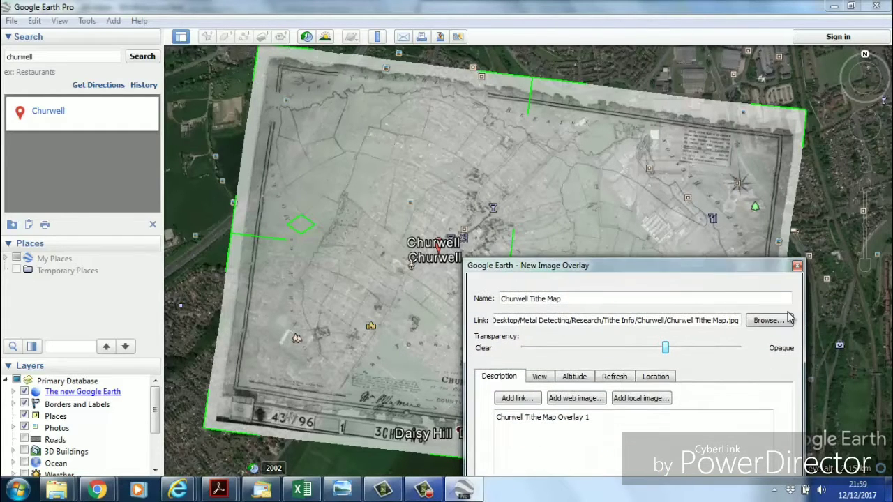
{"action": "left_click_drag", "start_coordinate": [757, 270], "coordinate": [744, 97]}
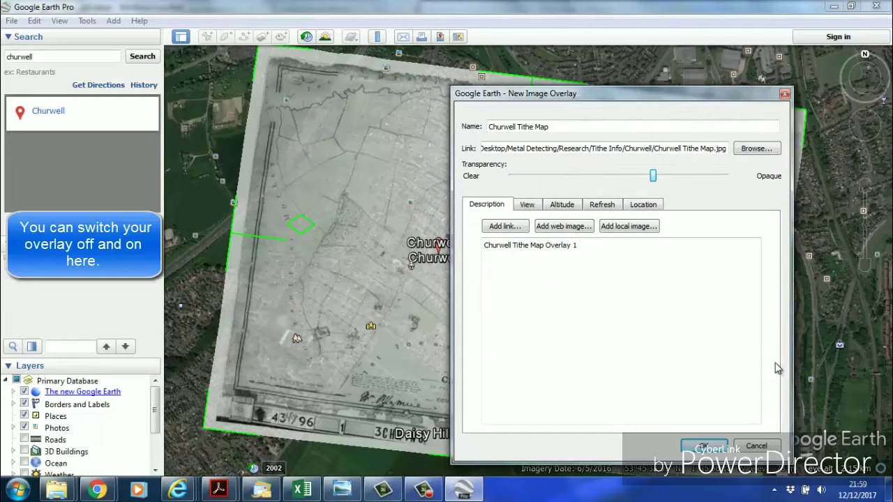
{"action": "left_click", "coordinate": [705, 446]}
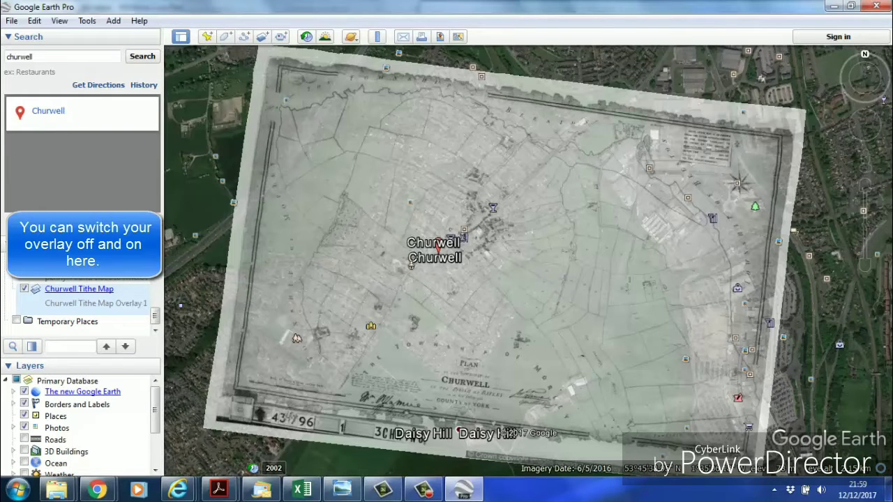
Step: Switch the Churwell Tithe Map overlay off and on repeatedly to compare it with the satellite imagery around Churwell, leaving it visible
{"action": "left_click", "coordinate": [156, 334]}
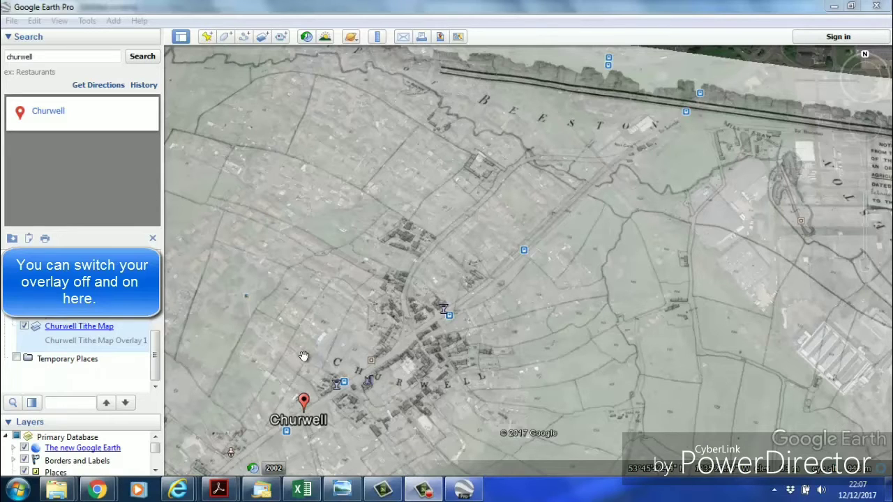
{"action": "left_click", "coordinate": [24, 328]}
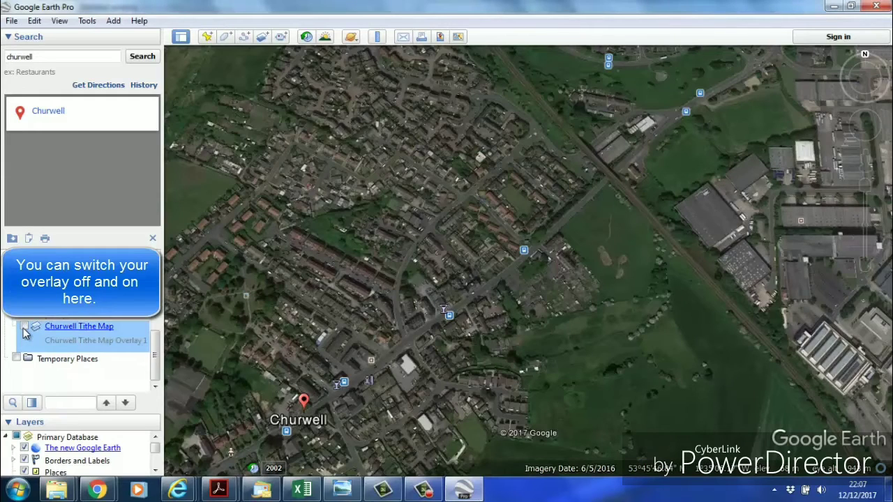
{"action": "left_click", "coordinate": [23, 327]}
{"action": "left_click", "coordinate": [24, 327]}
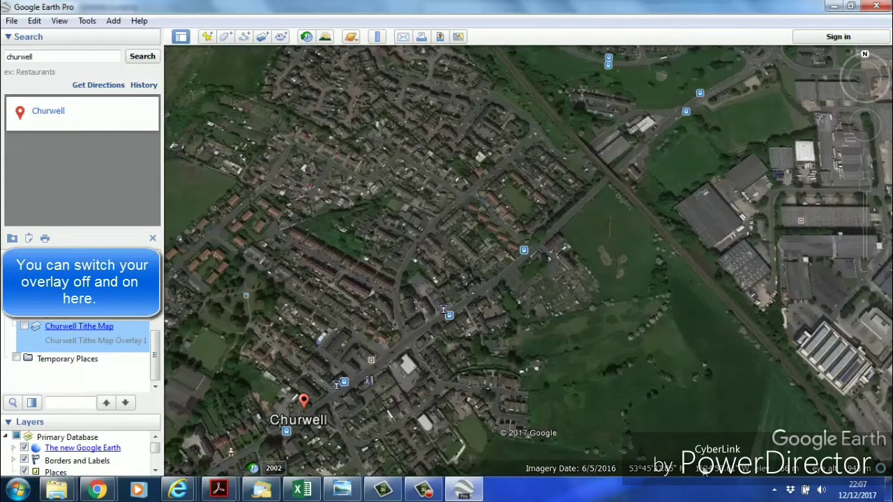
{"action": "left_click", "coordinate": [24, 326]}
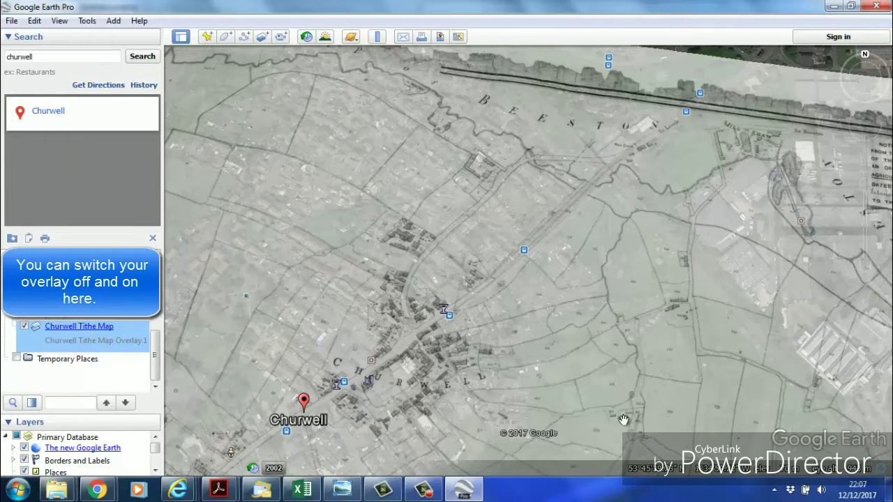
{"action": "left_click", "coordinate": [24, 327]}
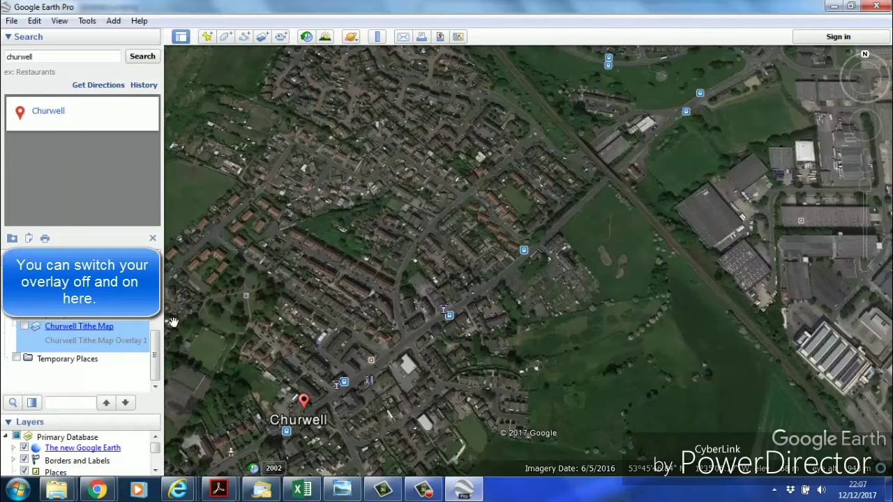
{"action": "left_click", "coordinate": [25, 327]}
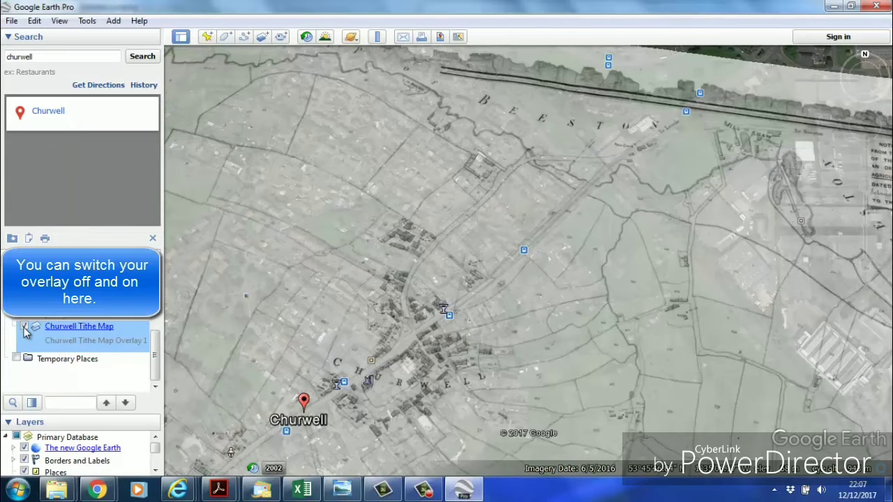